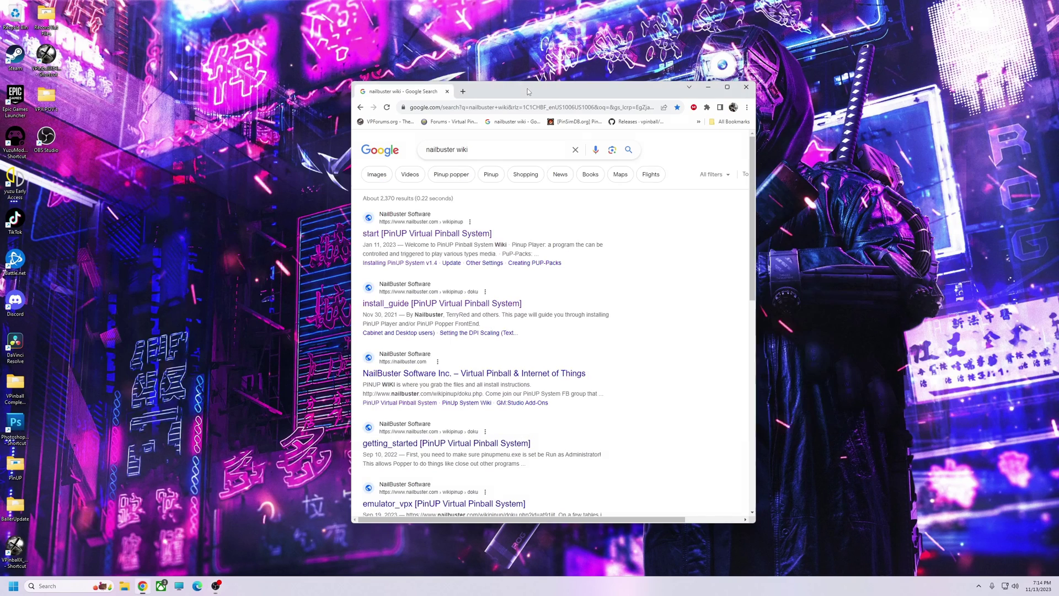
Open the PinUP Virtual Pinball System wiki start page from the search results and go to its latest versions change log.
drag(527, 91, 710, 109)
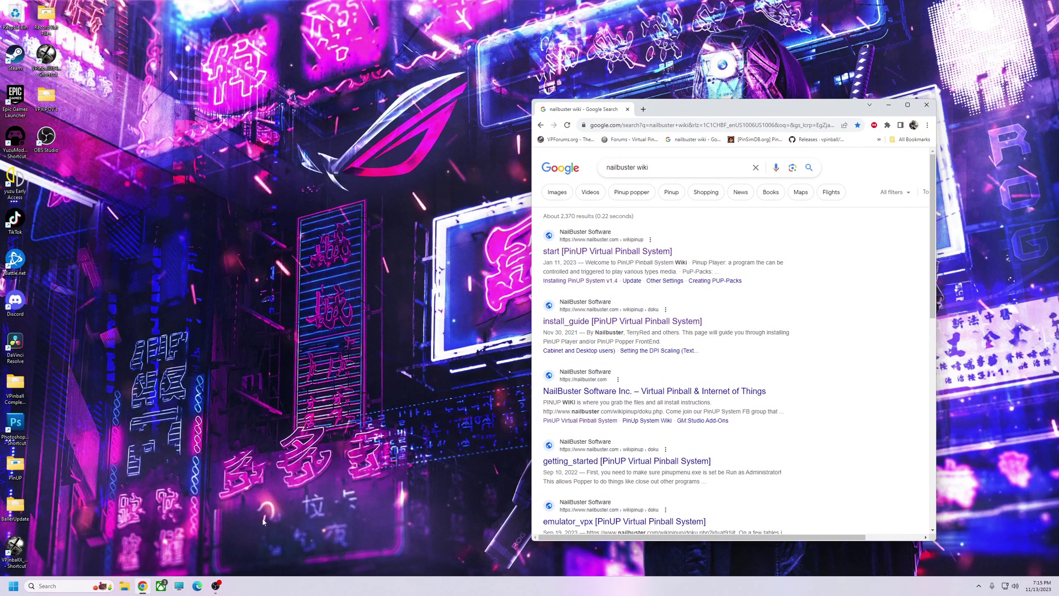
drag(680, 110, 658, 99)
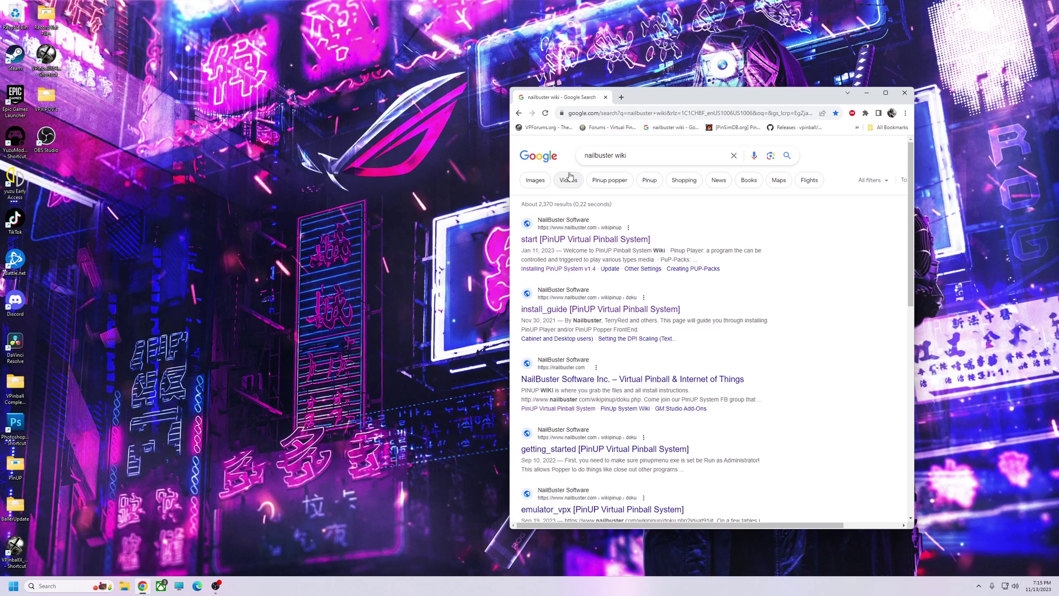
click(575, 240)
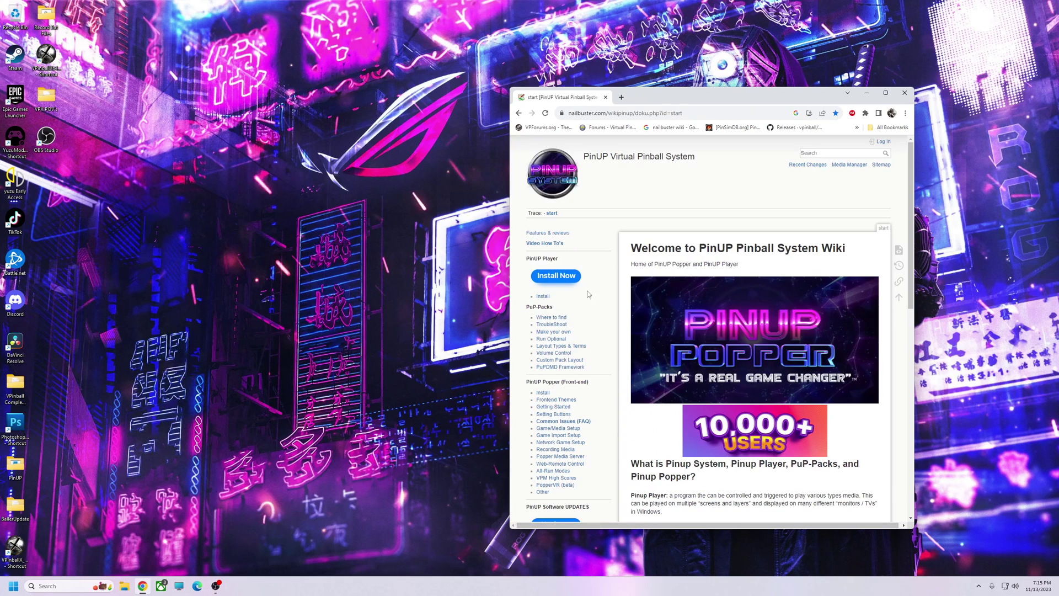
scroll(566, 392, down, 2)
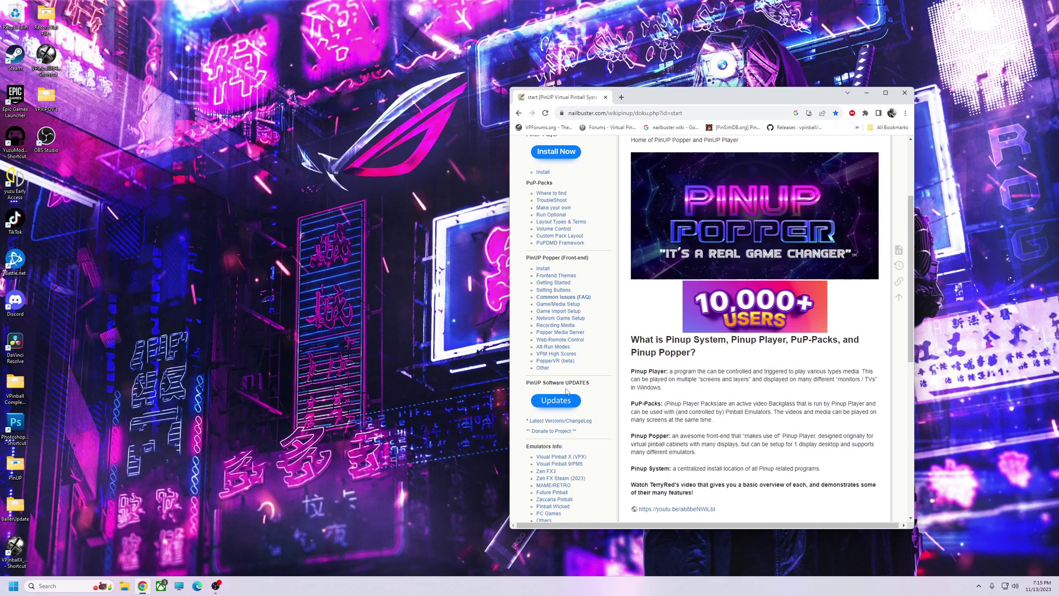
scroll(567, 392, down, 1)
click(561, 317)
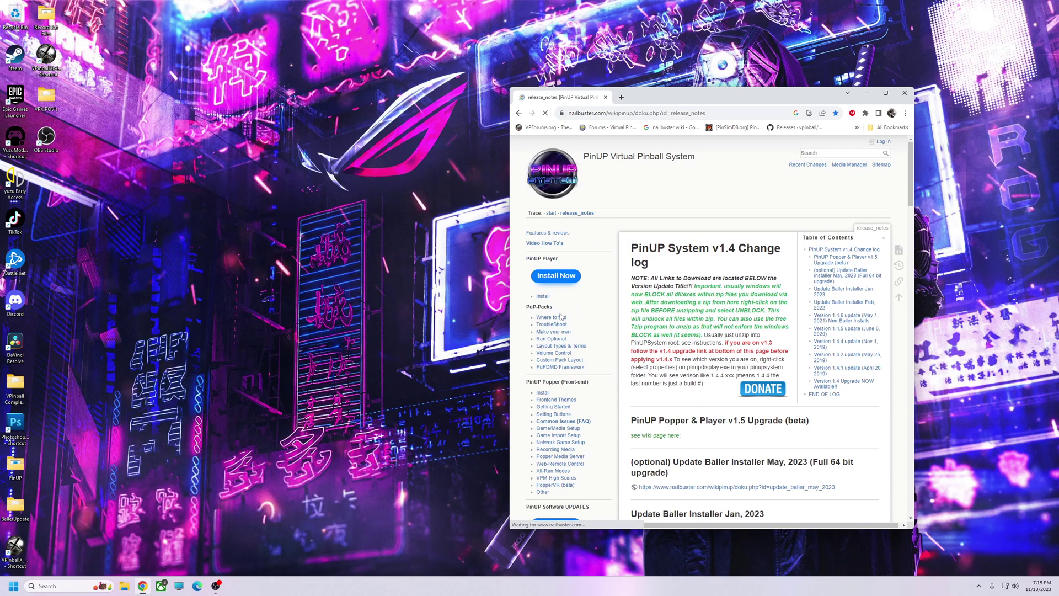
Open the wiki page for the PinUP Popper & Player v1.5 Upgrade (beta) and download PinUP_System_v1_5_Beta6.zip.
scroll(768, 259, down, 3)
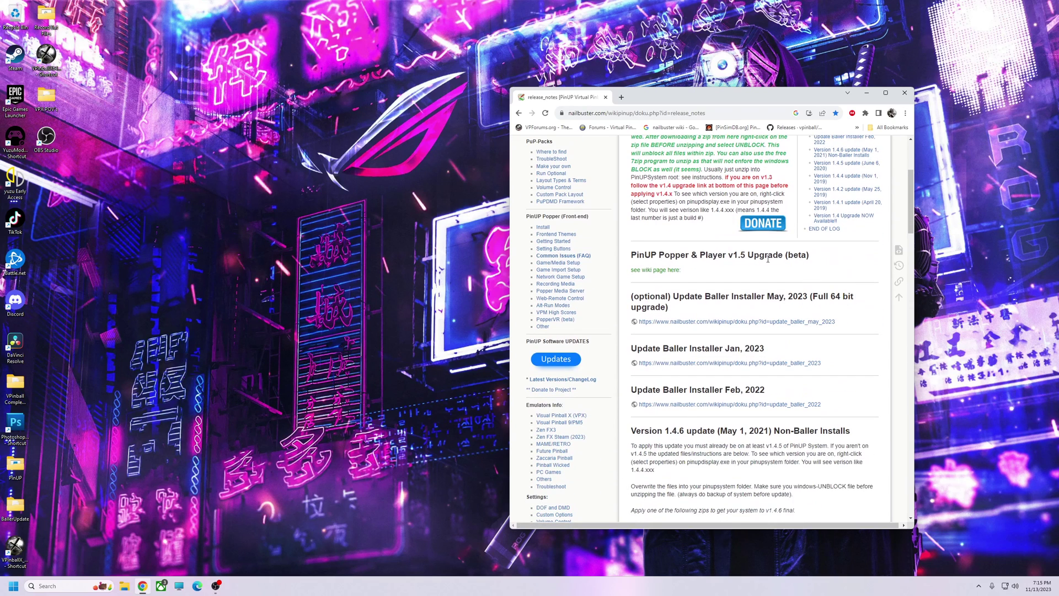
click(659, 270)
scroll(725, 421, down, 5)
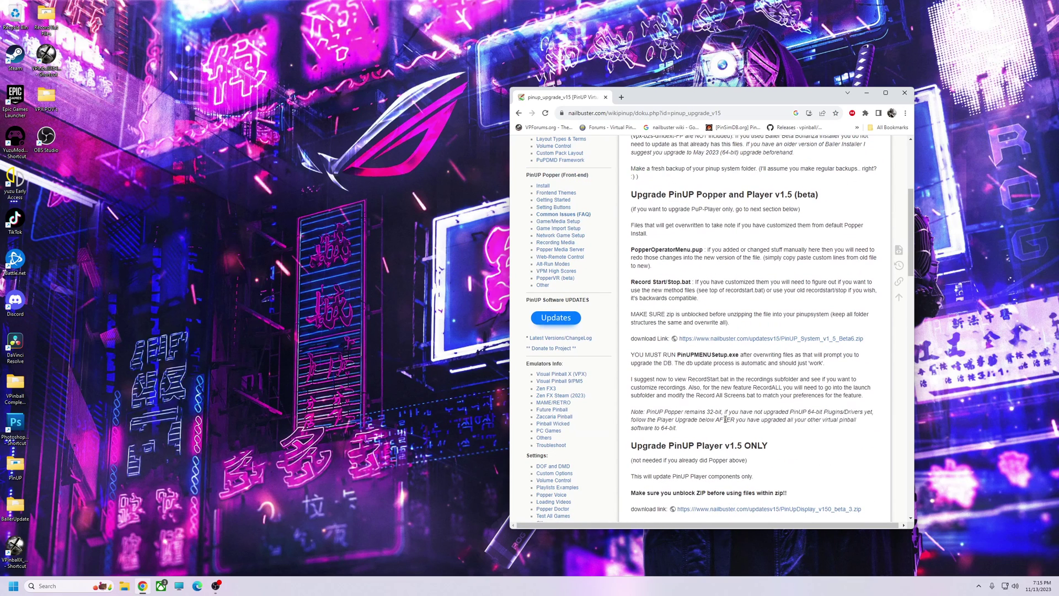
click(741, 338)
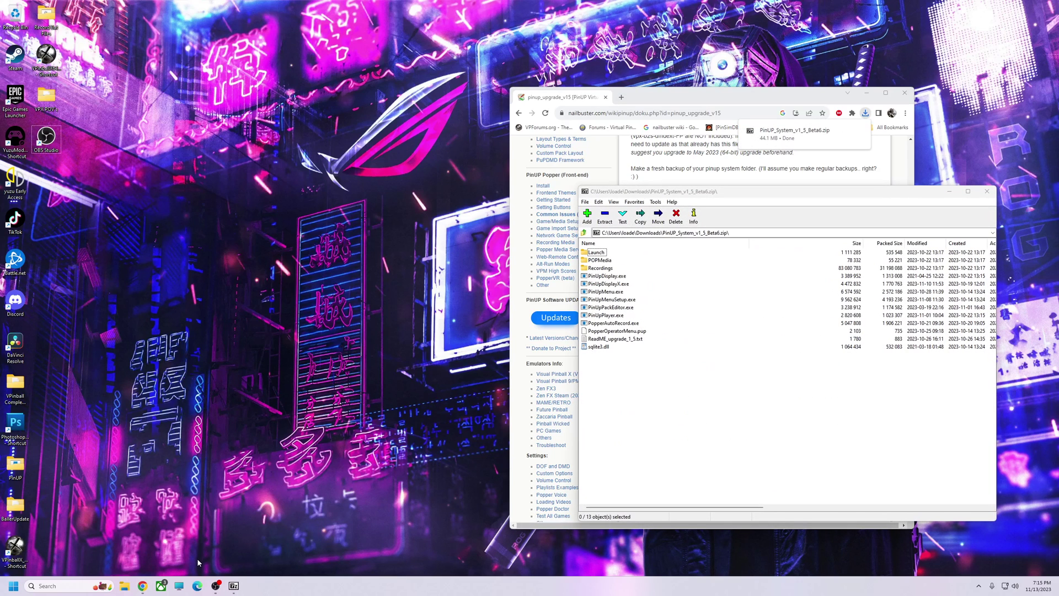
Open the C:\vPinball\PinUPSystem folder in a File Explorer window placed beside the opened zip archive.
drag(800, 193, 350, 188)
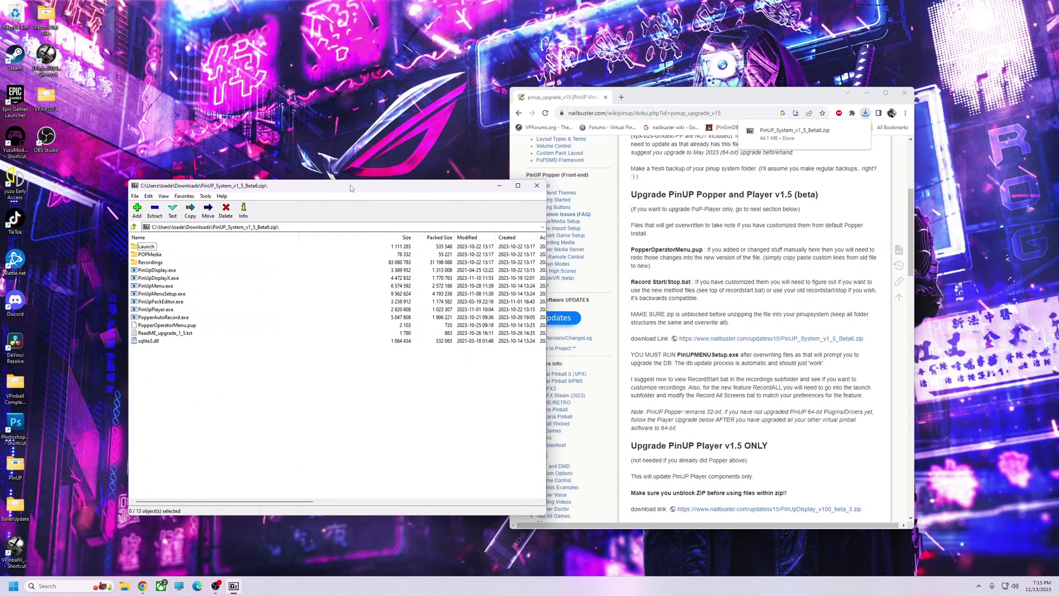
click(173, 296)
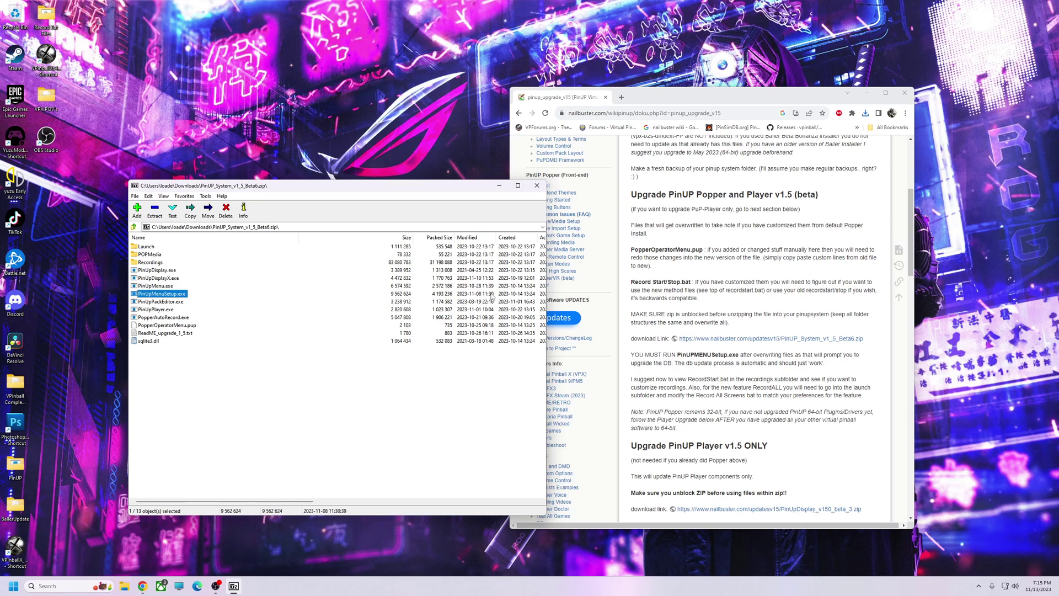
click(179, 587)
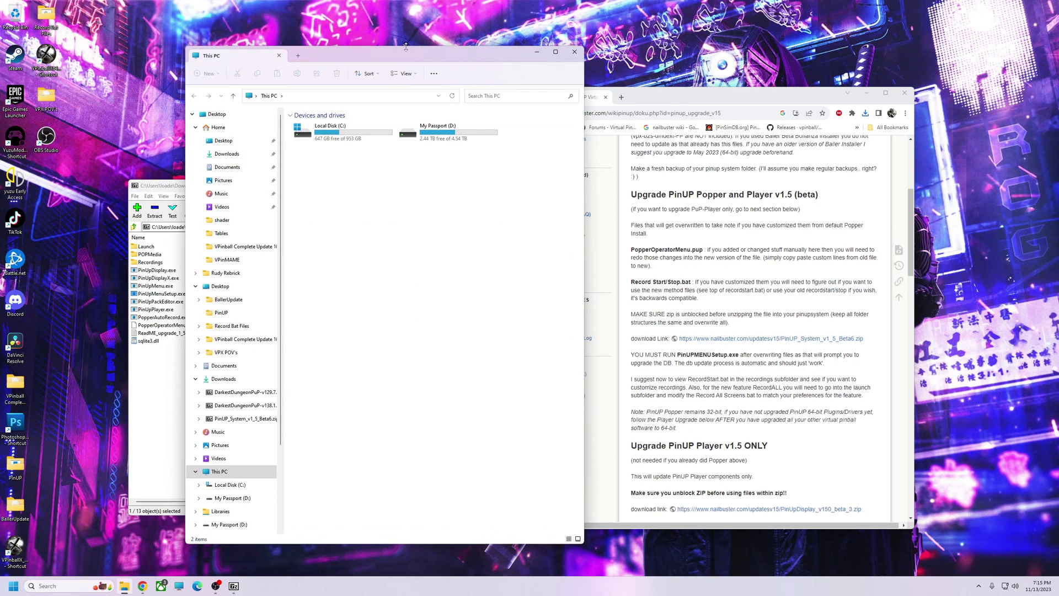
drag(406, 47, 406, 134)
drag(324, 138, 696, 133)
click(714, 202)
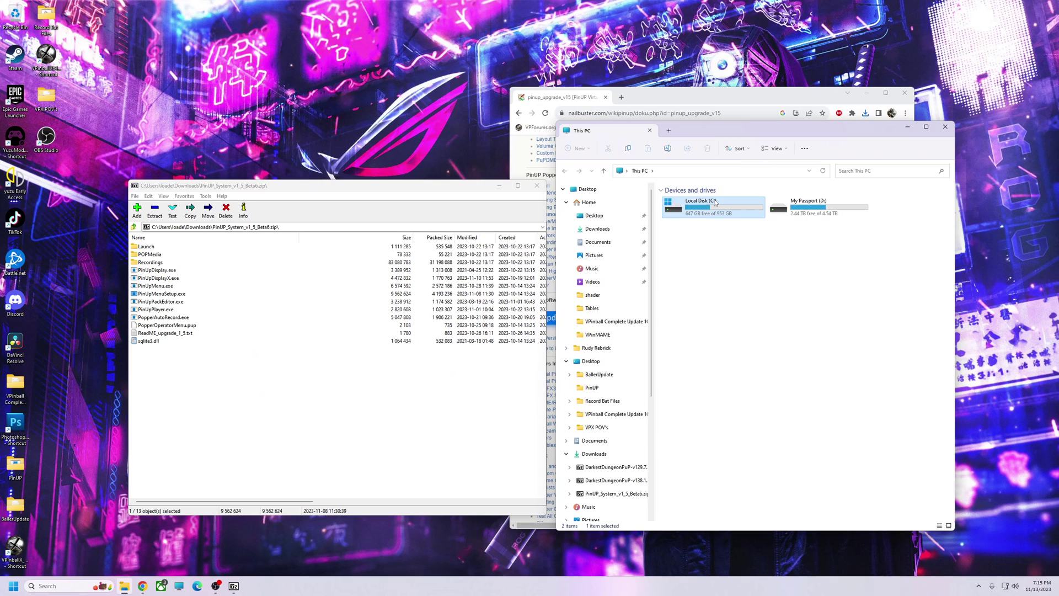
double_click(714, 202)
click(679, 242)
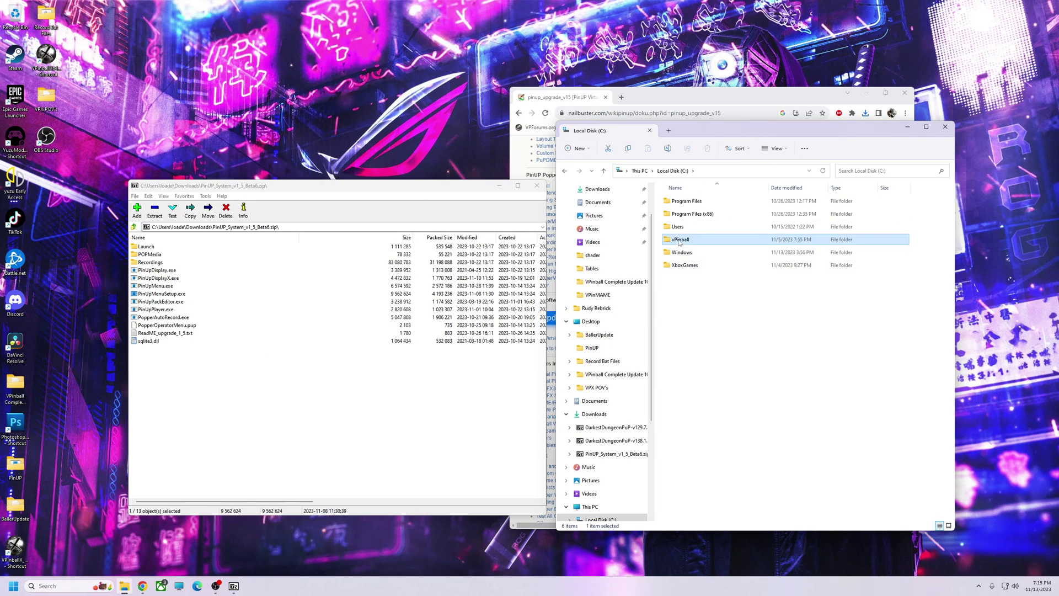
double_click(679, 242)
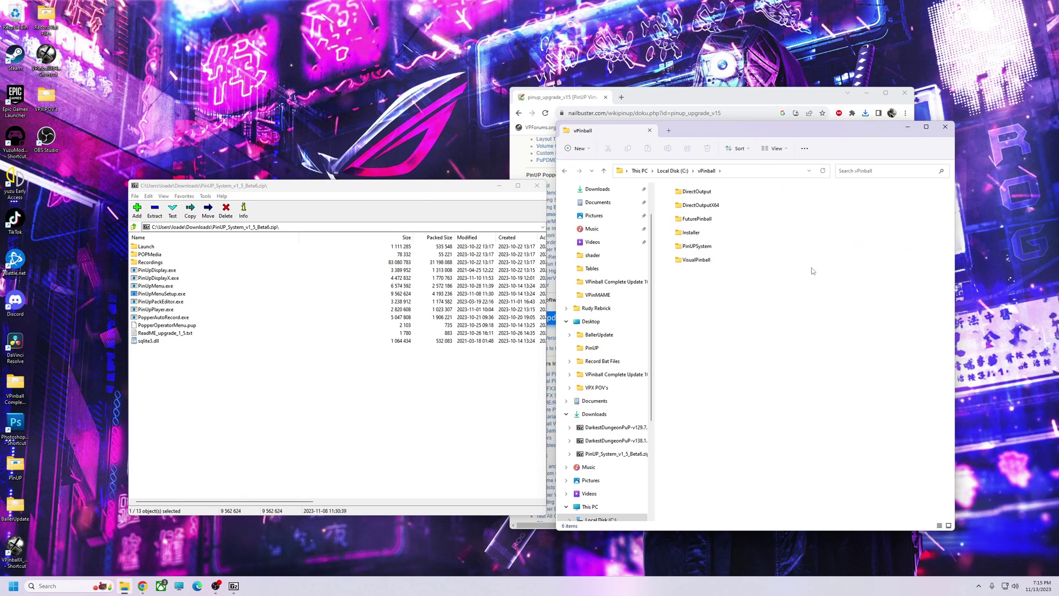
double_click(690, 246)
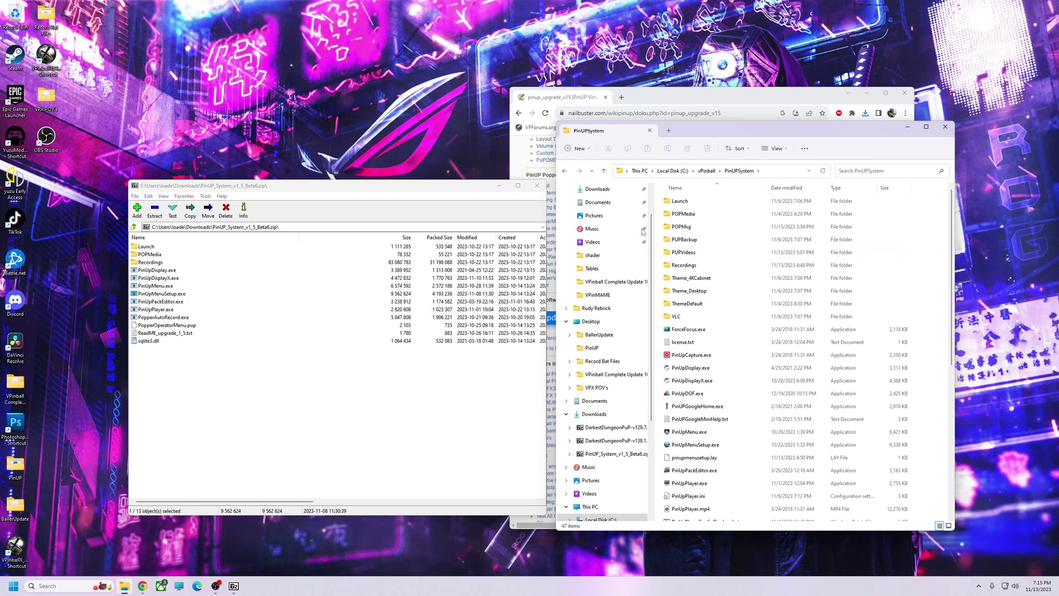
Extract all files and folders from the archive into the PinUPSystem folder, replacing the existing files.
drag(467, 189, 397, 112)
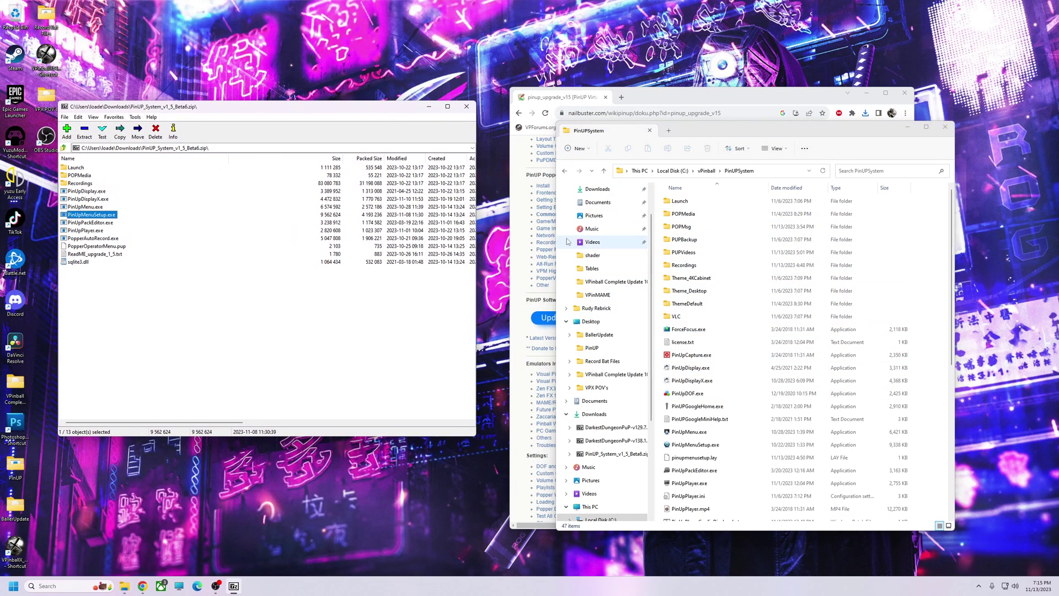
drag(557, 237, 503, 236)
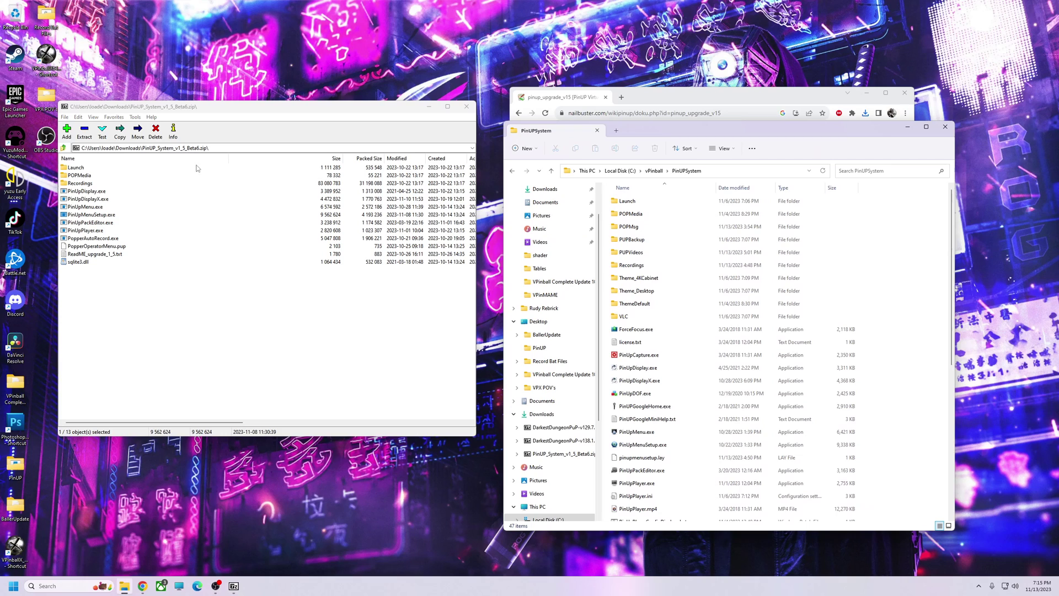
click(76, 169)
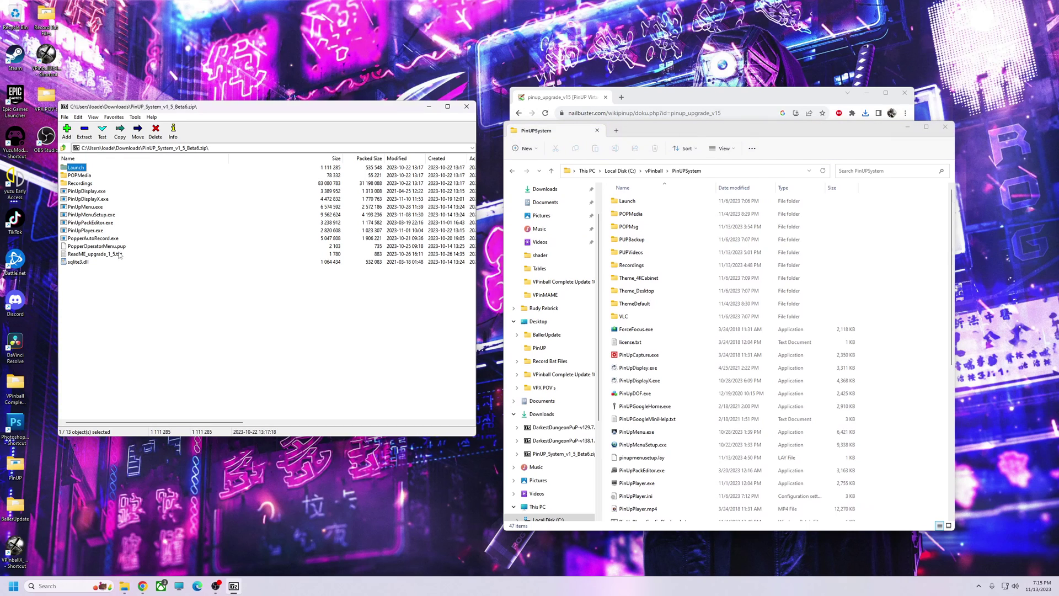
shift+click(96, 262)
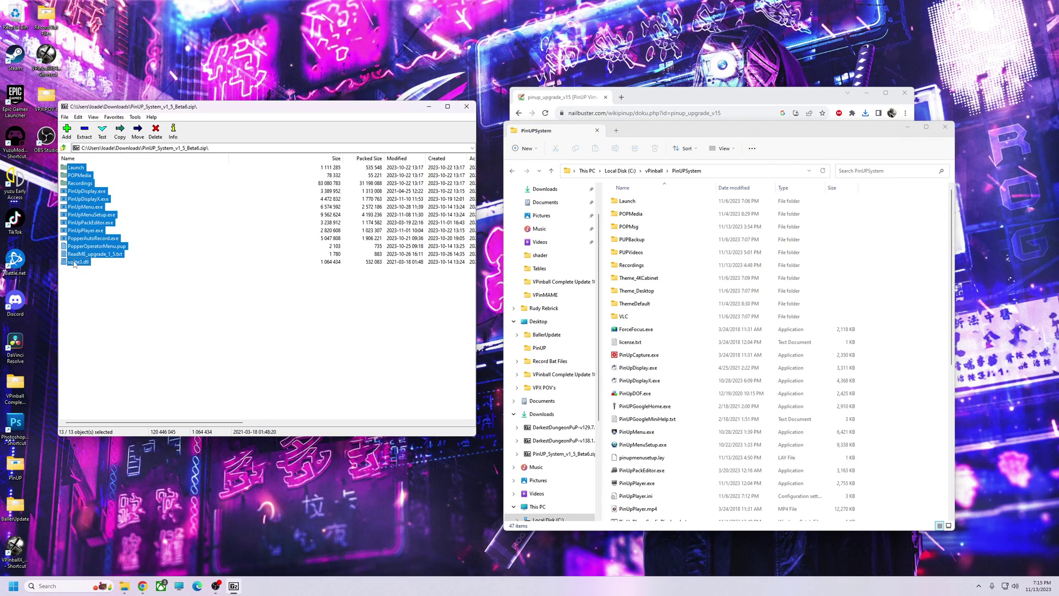
drag(76, 263, 938, 445)
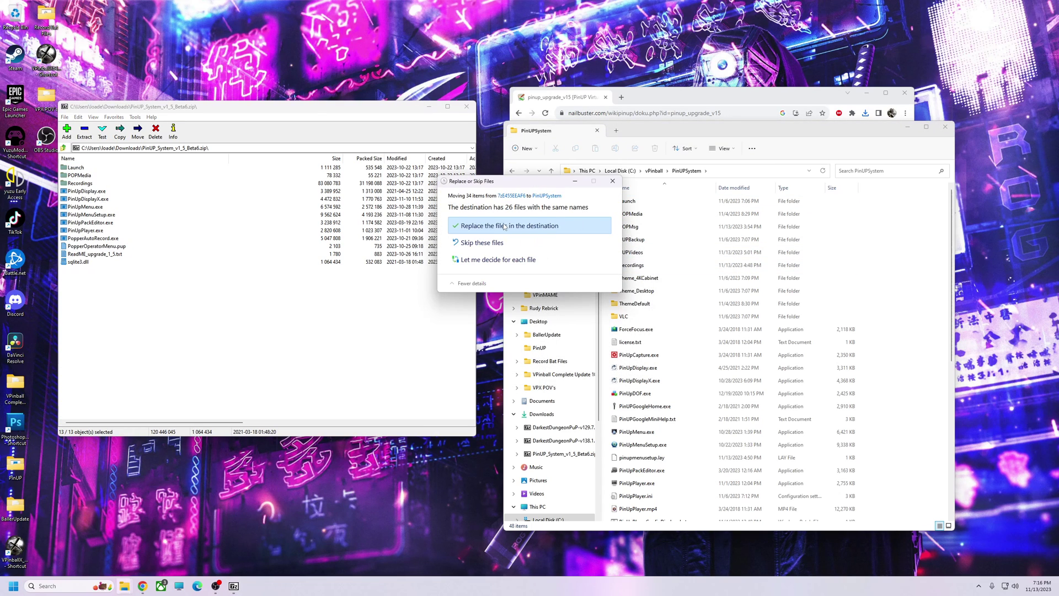
click(503, 226)
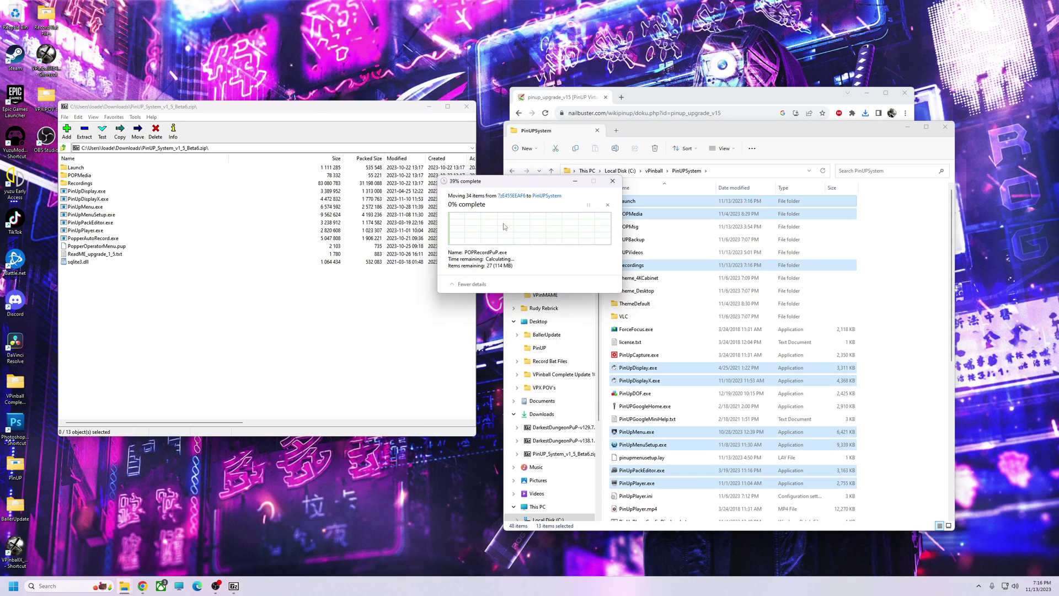
click(931, 391)
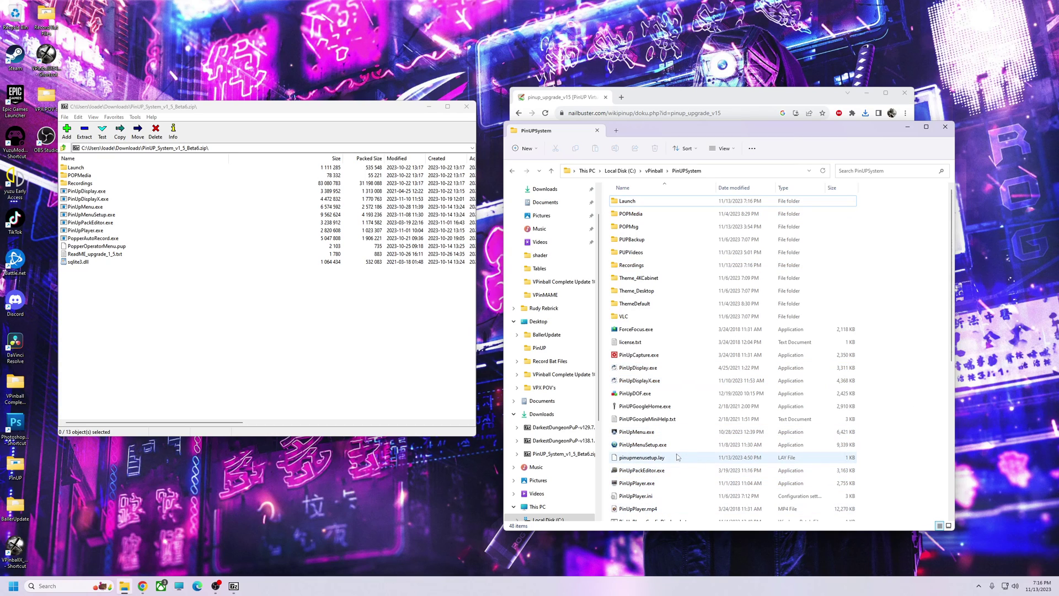
Run PinUpMenuSetup.exe from the PinUPSystem folder, then close the zip archive and the PinUP Popper Setup window.
scroll(677, 457, down, 2)
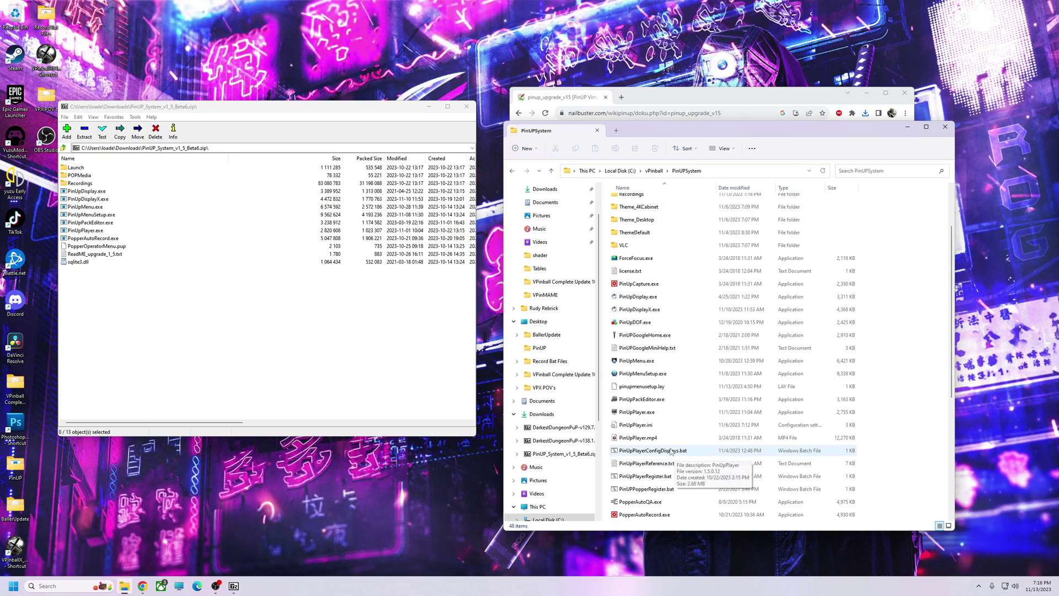
double_click(634, 375)
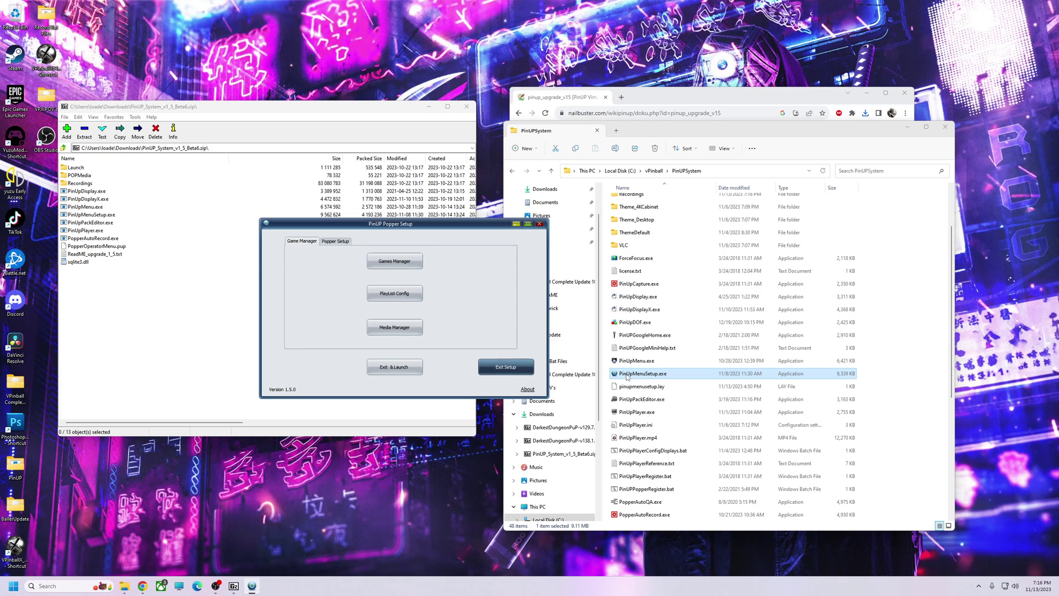
drag(450, 226, 467, 288)
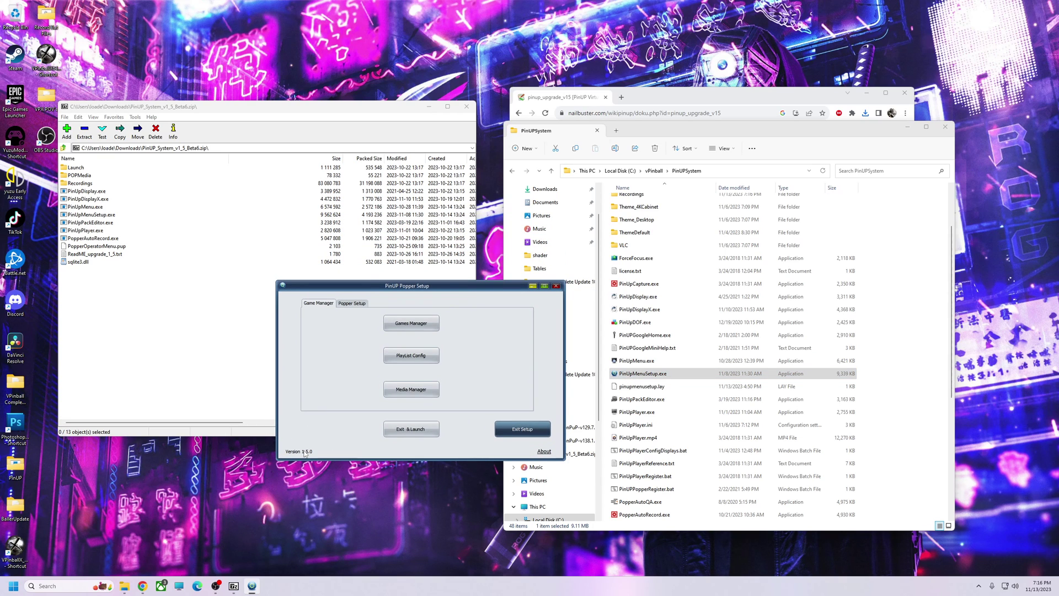
click(467, 105)
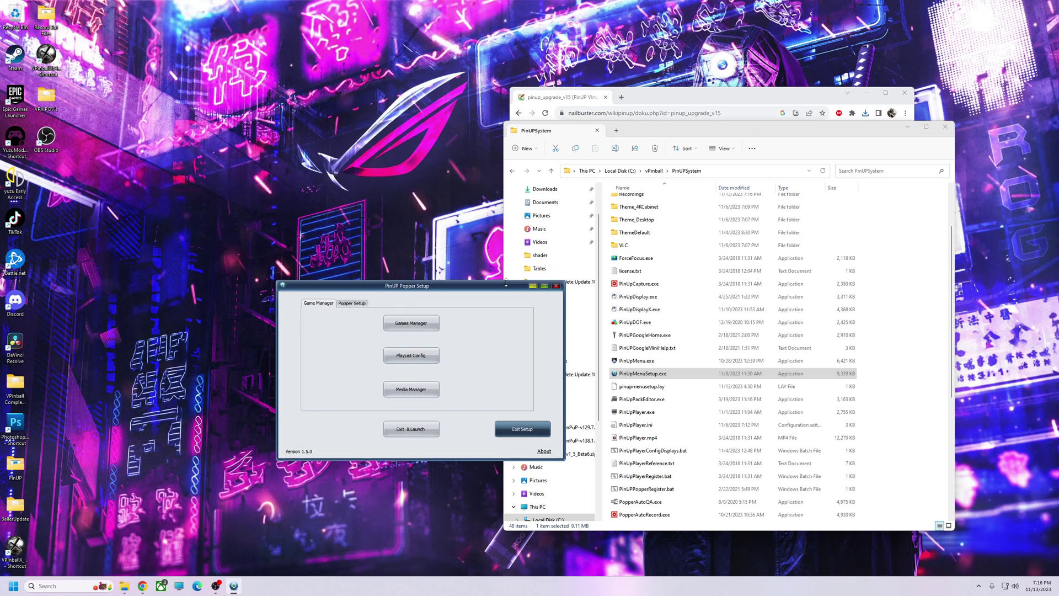
drag(505, 282, 449, 305)
click(500, 309)
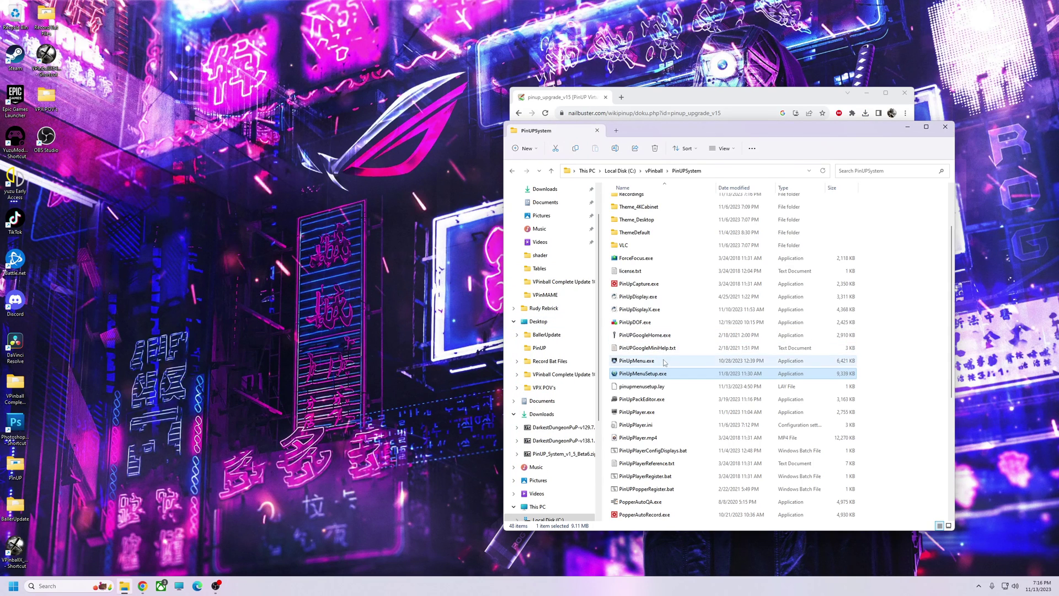
Open recordstart.bat from the Recordings folder for editing in the text editor.
scroll(665, 362, up, 2)
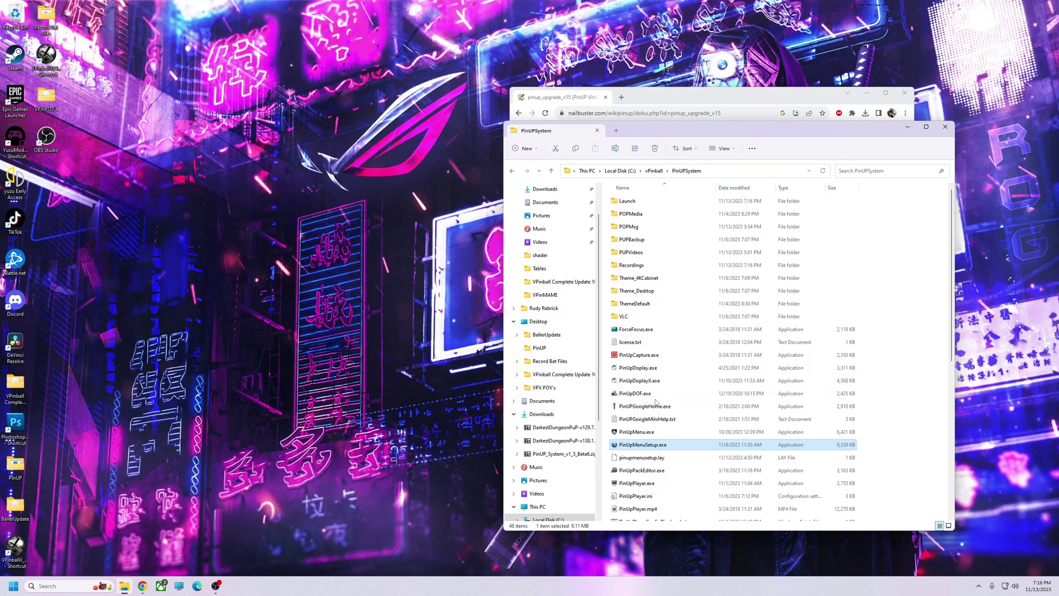
double_click(632, 265)
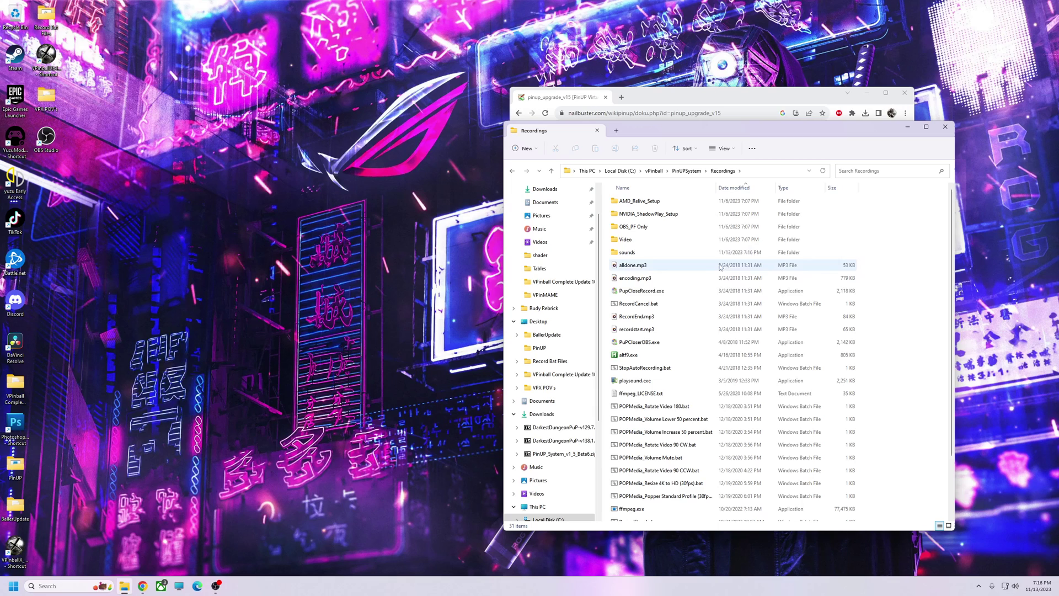
scroll(657, 413, down, 2)
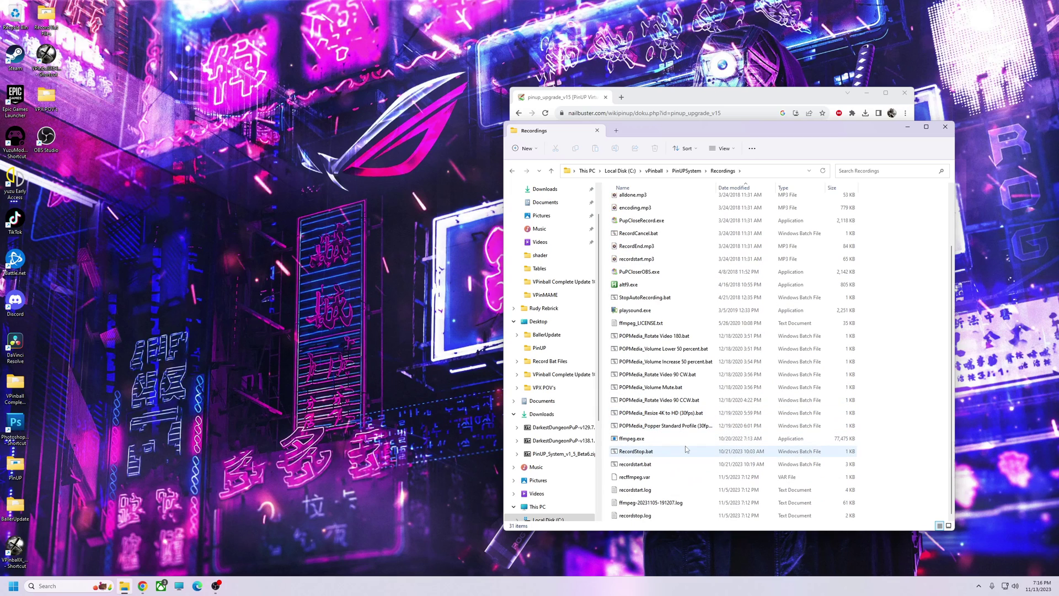
right_click(643, 466)
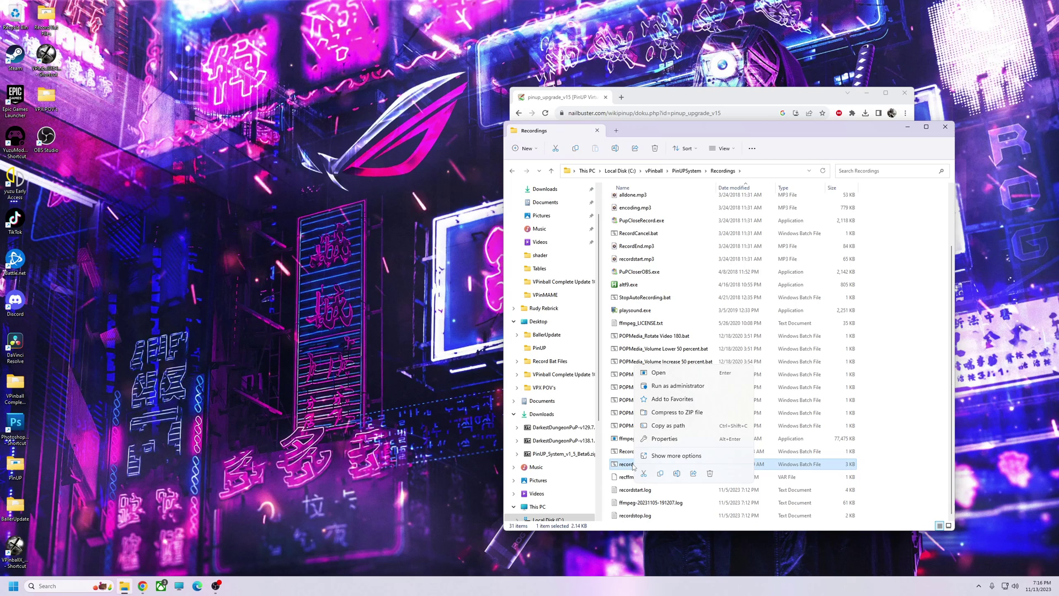
click(699, 456)
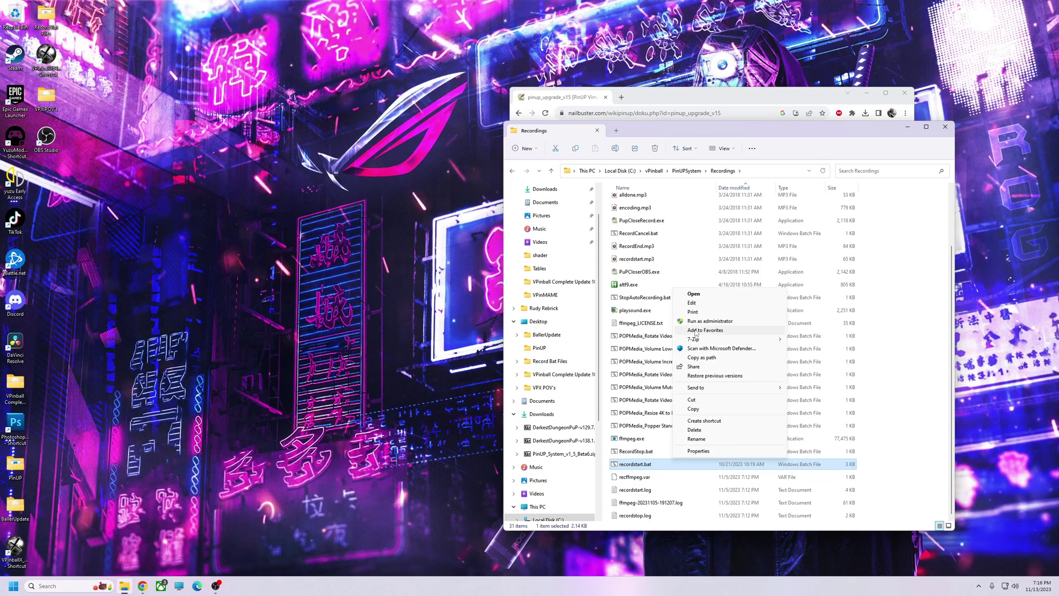
click(692, 303)
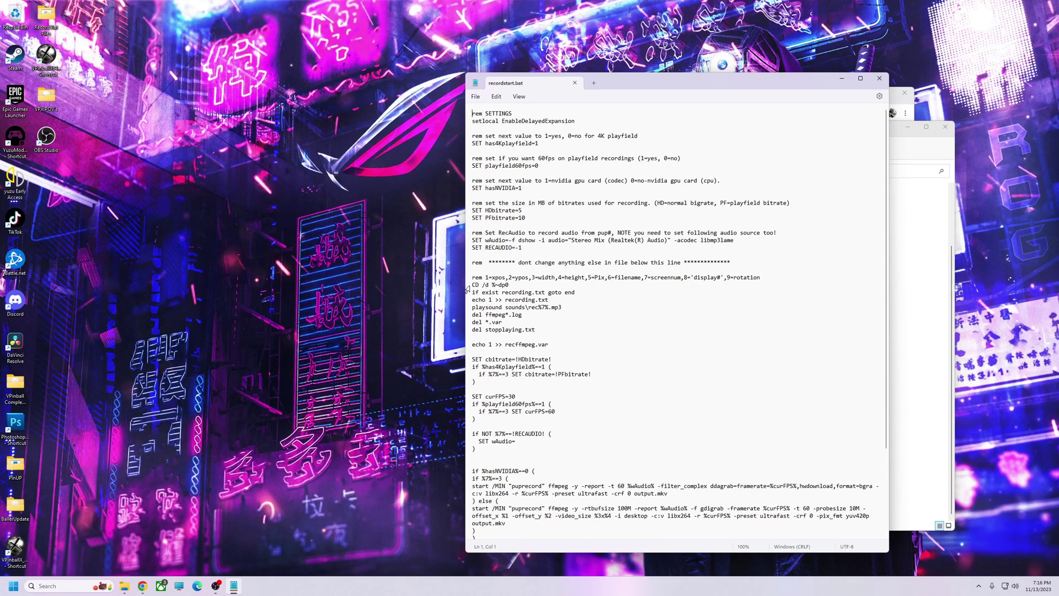
Set playfield60fps to 1 in recordstart.bat, close the file and return to the PinUPSystem folder.
click(541, 167)
key(BackSpace)
text(1)
click(574, 83)
click(626, 338)
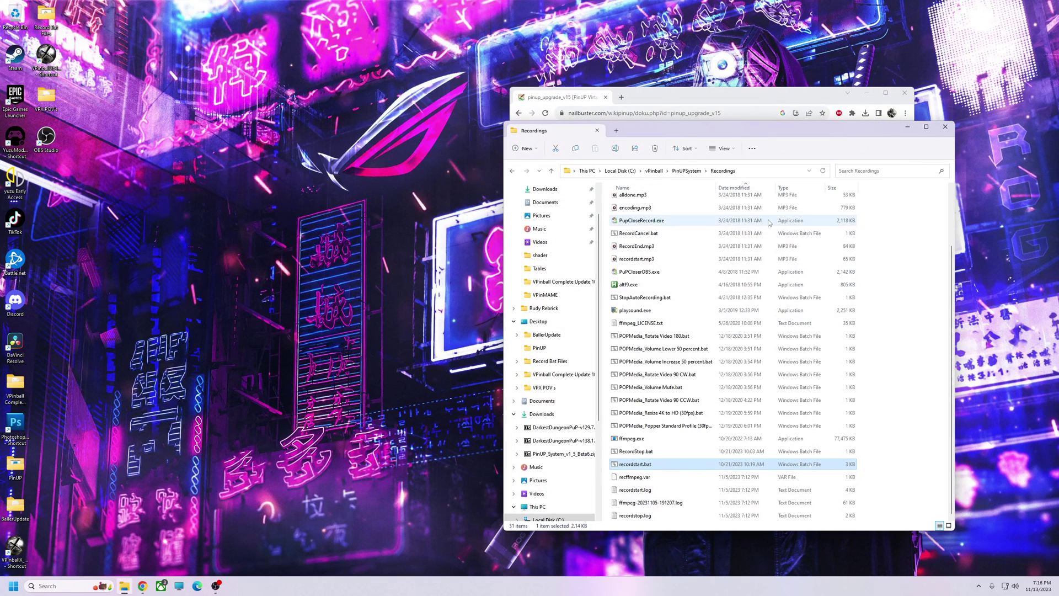
scroll(683, 328, up, 3)
click(512, 171)
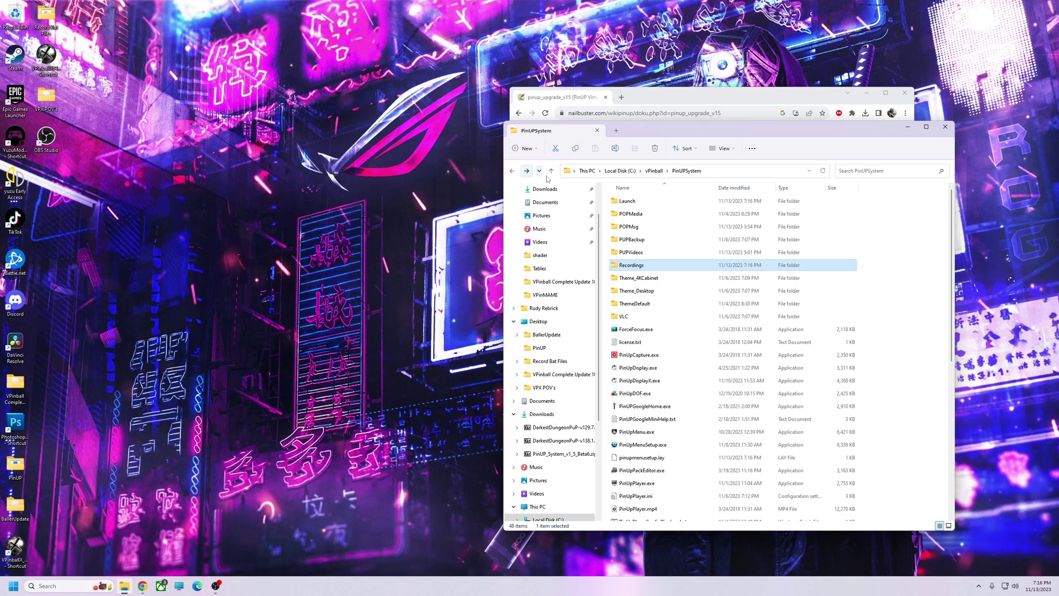
Open Record All Screens.bat from the Launch folder for editing in Notepad.
double_click(624, 202)
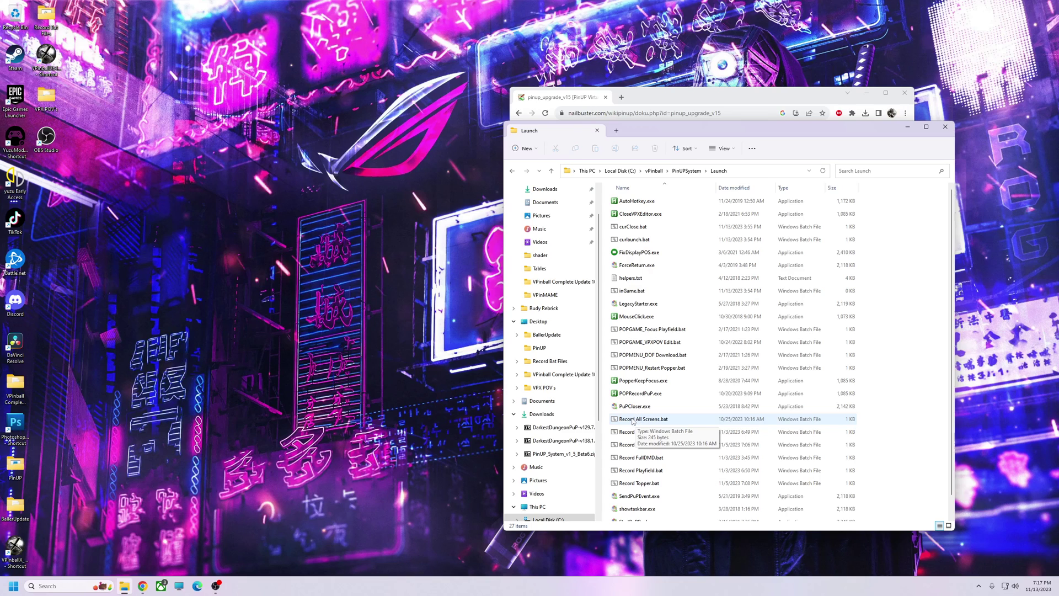
right_click(639, 422)
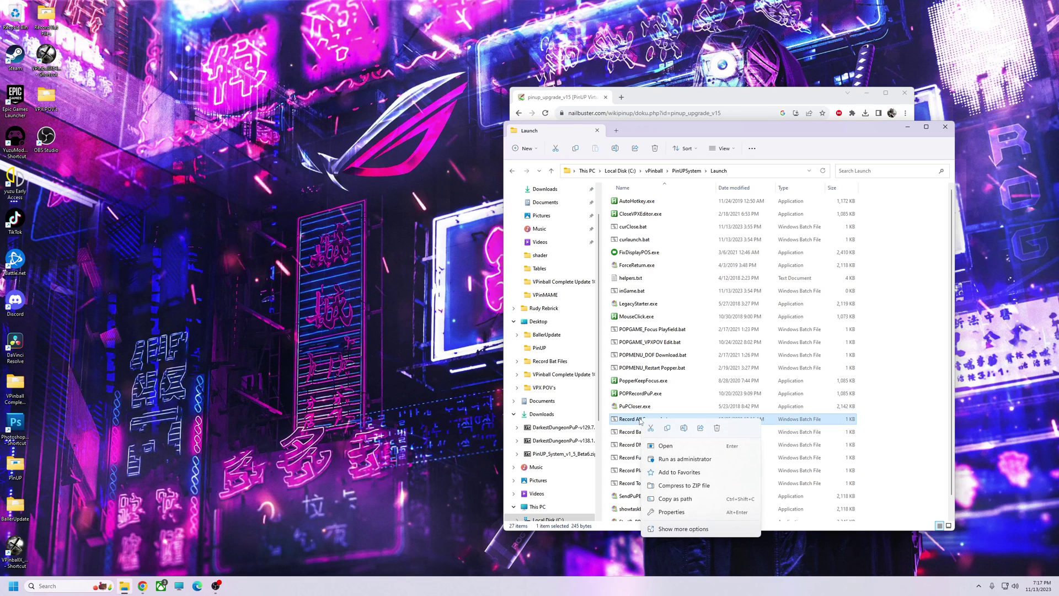
click(683, 528)
click(698, 378)
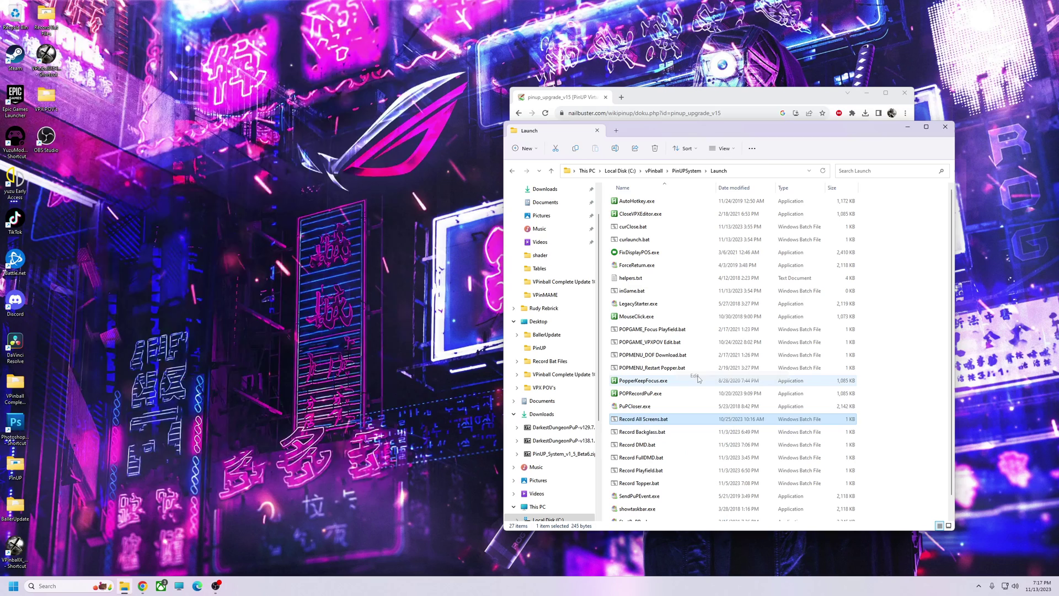
drag(231, 20, 785, 145)
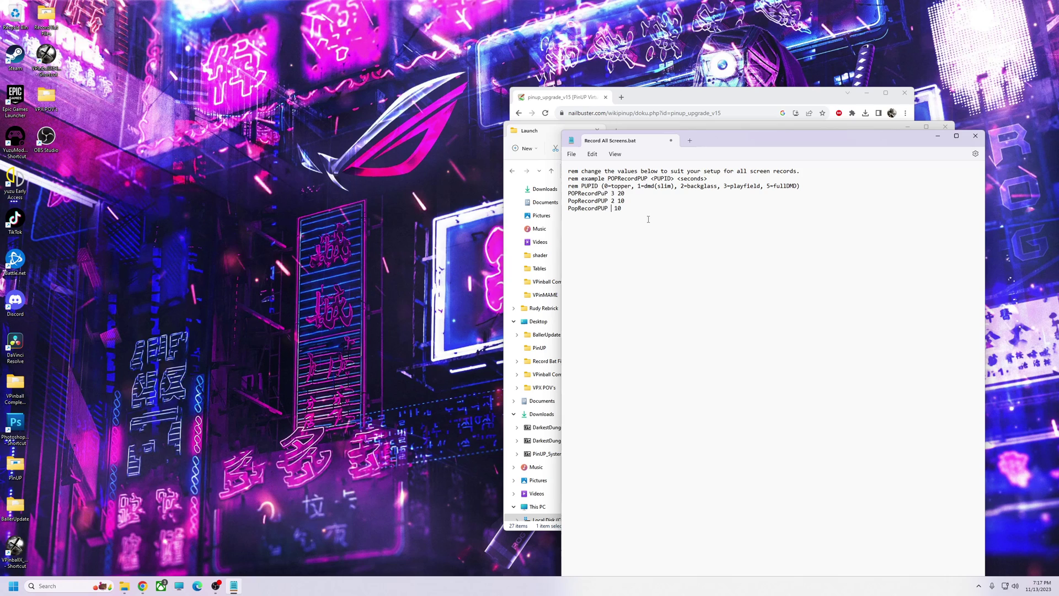
Set the last record line's PUPID to 1 and the playfield (PUPID 3) recording time to 10 seconds.
text(1)
click(625, 193)
drag(710, 141, 694, 130)
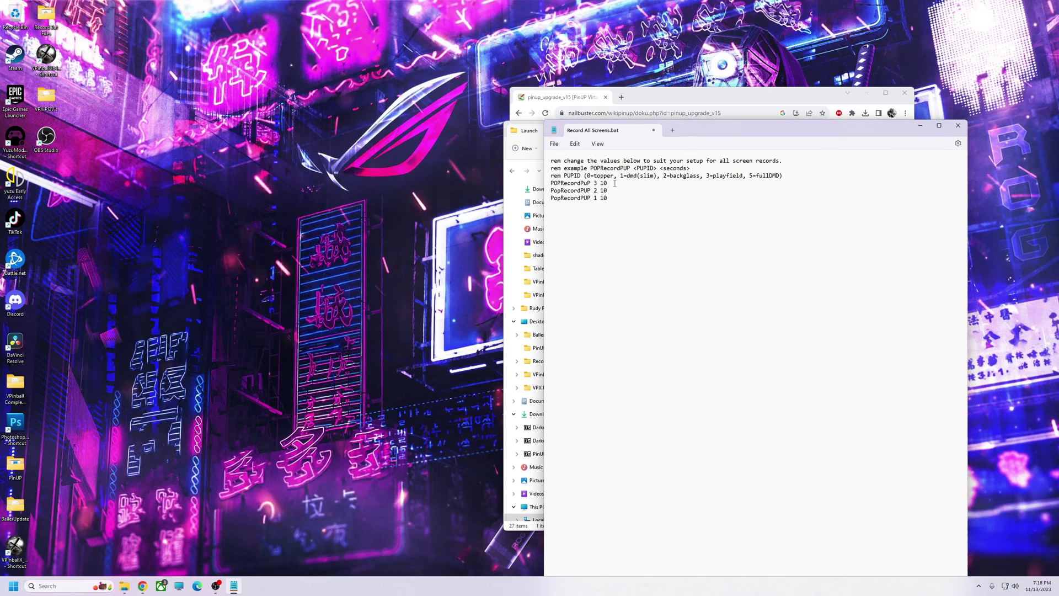
mouse_move(697, 130)
mouse_down()
mouse_move(688, 93)
mouse_move(682, 168)
mouse_move(703, 132)
mouse_up()
key(BackSpace)
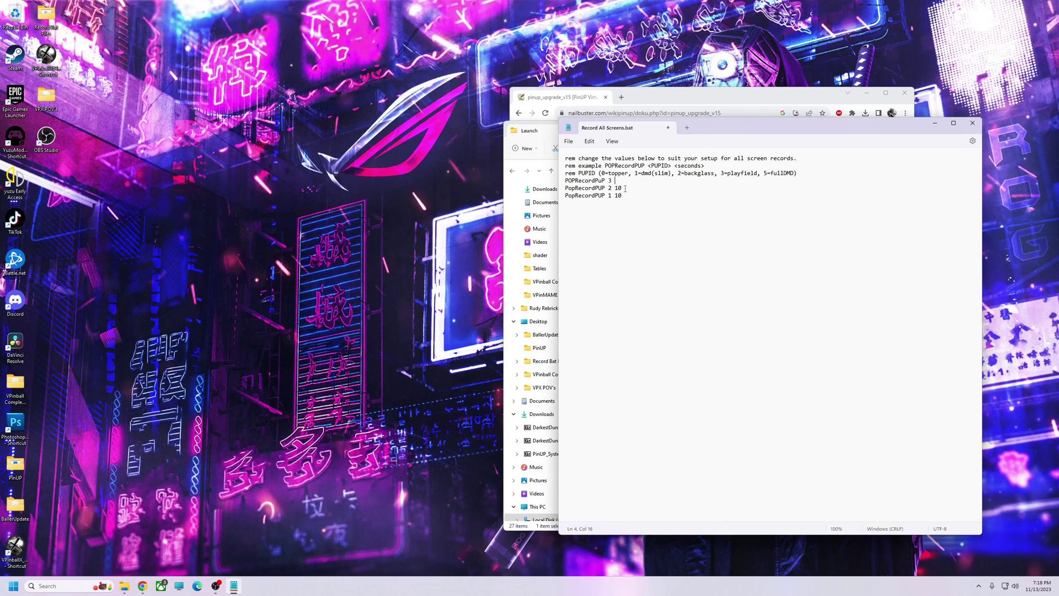
text(10)
drag(704, 128, 742, 117)
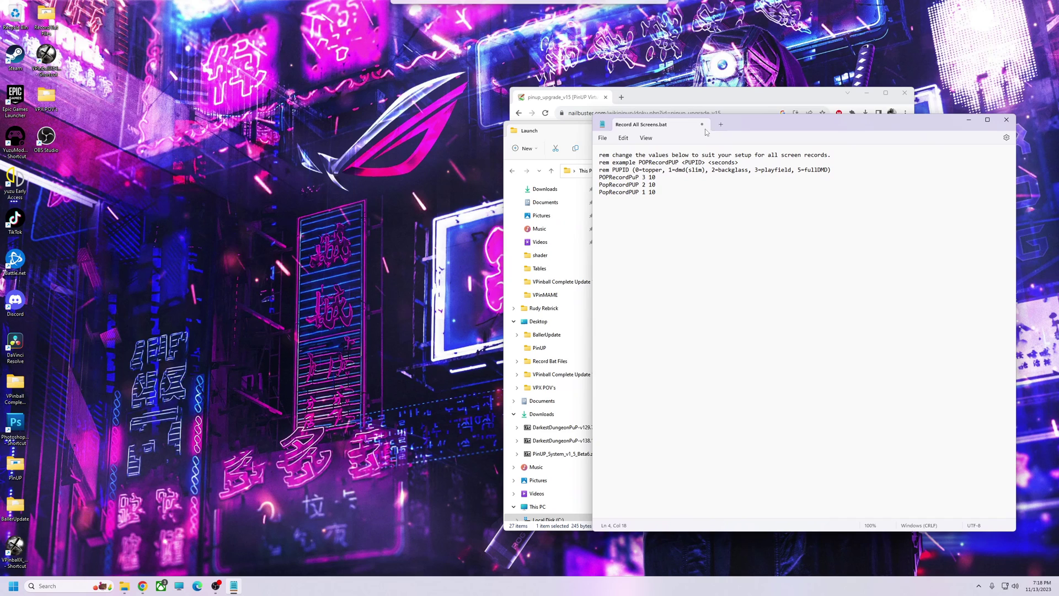
Set the last record line's PUPID to 5 for the fullDMD, then save and close Record All Screens.bat.
click(647, 192)
key(BackSpace)
text(5)
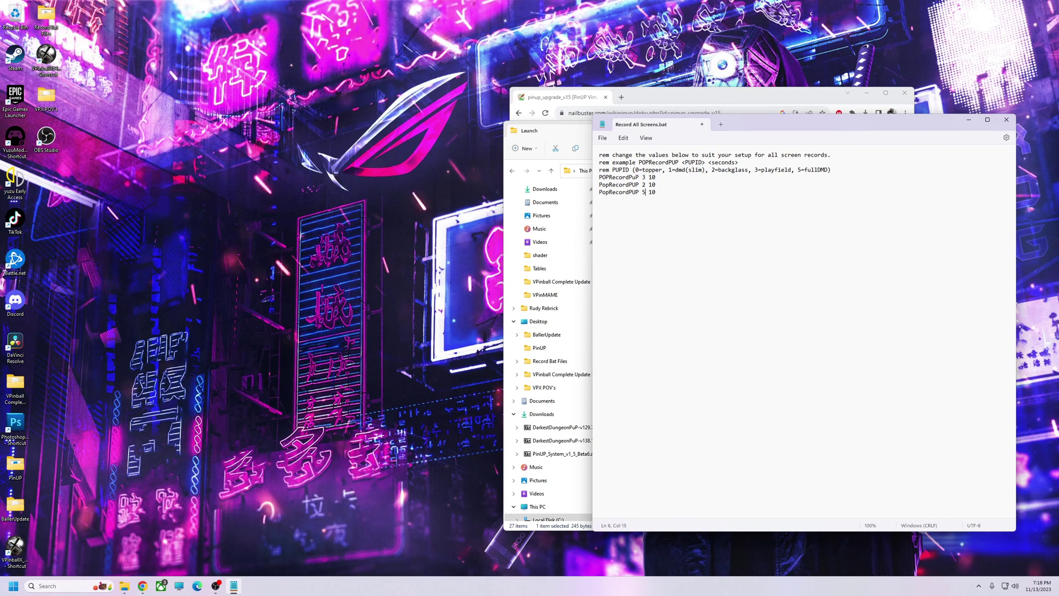
click(702, 125)
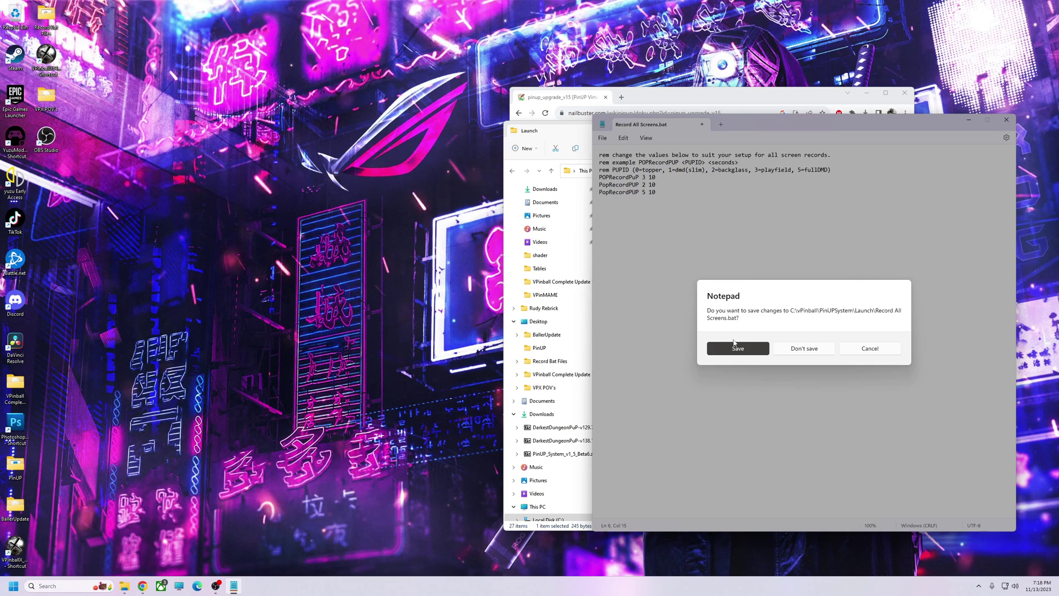
click(738, 345)
drag(724, 136, 604, 99)
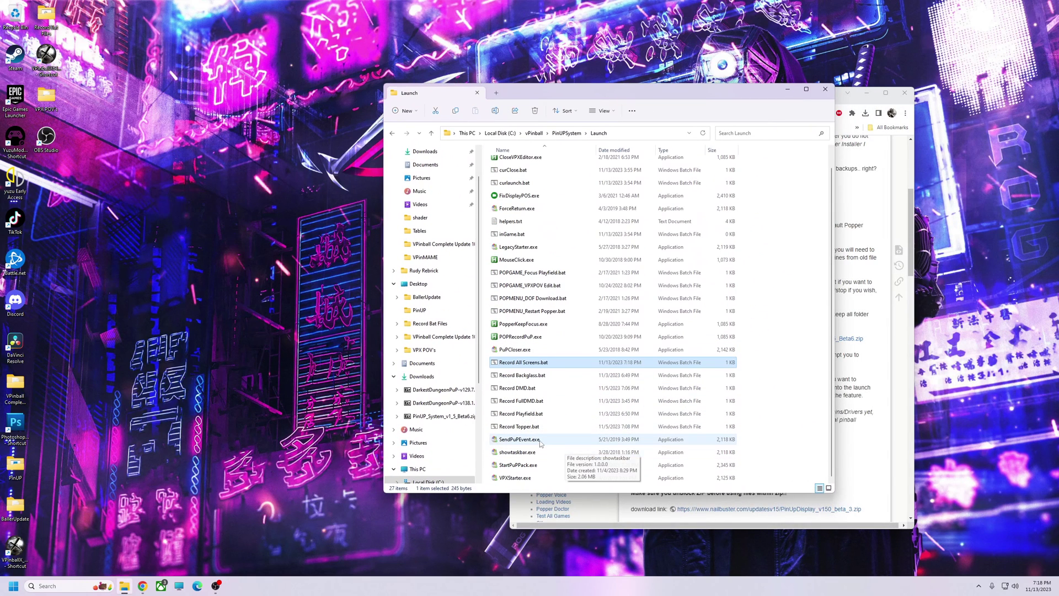
scroll(568, 460, down, 1)
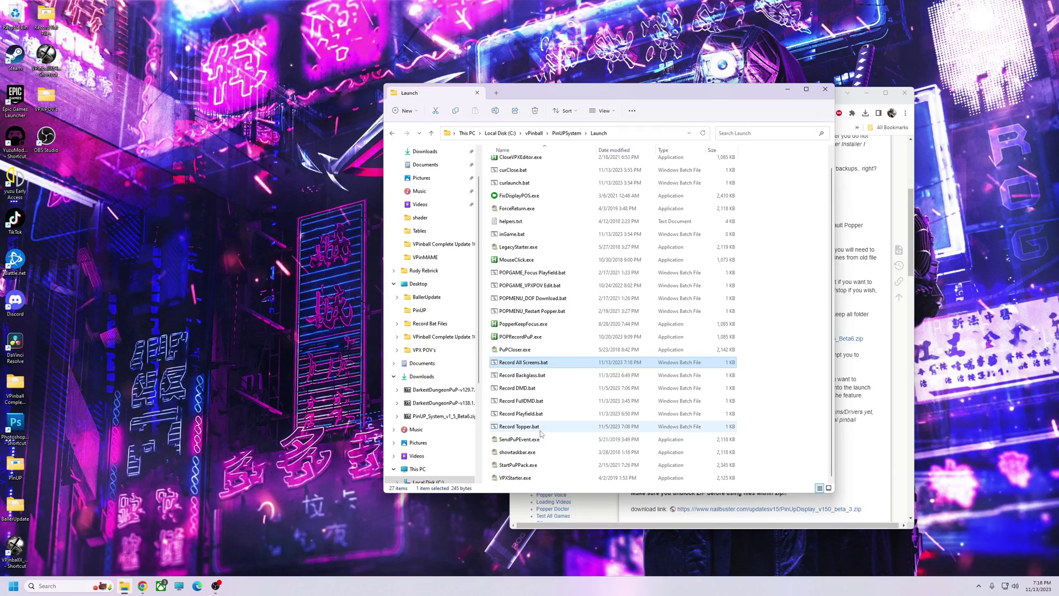